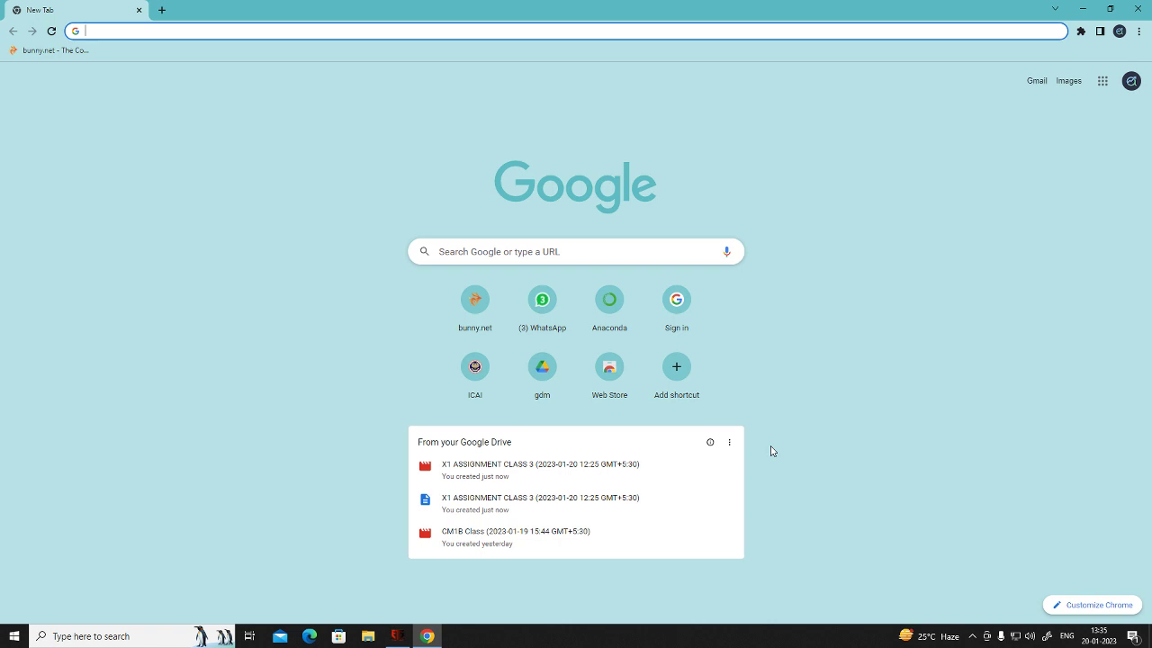
text(www.anaconda)
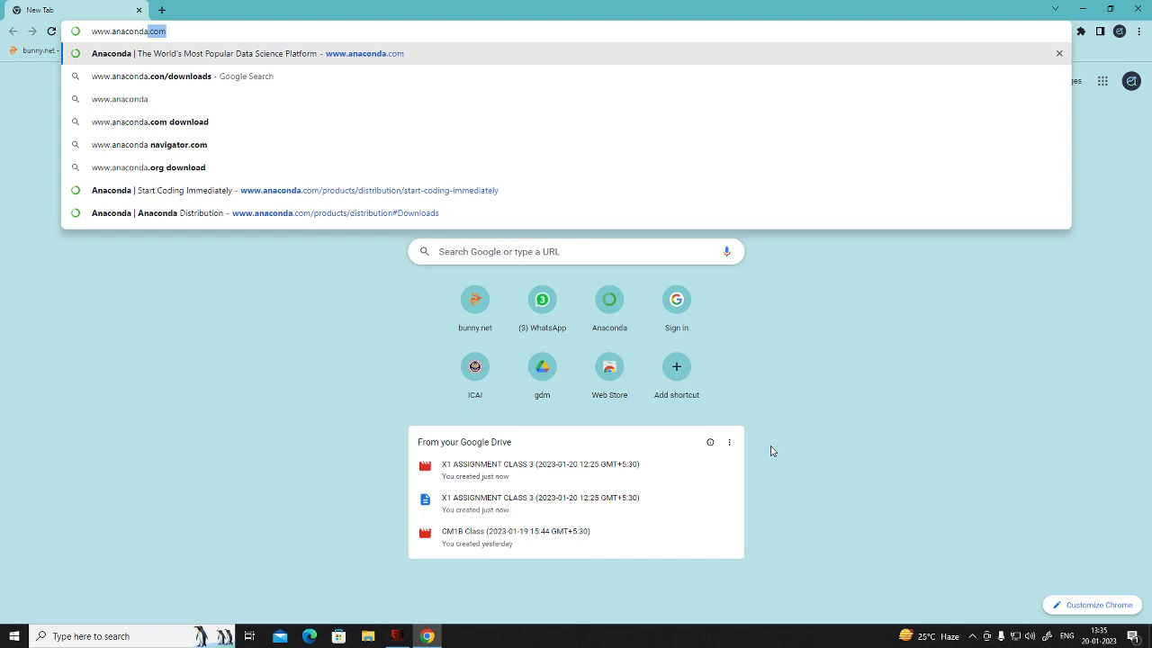
text(.com)
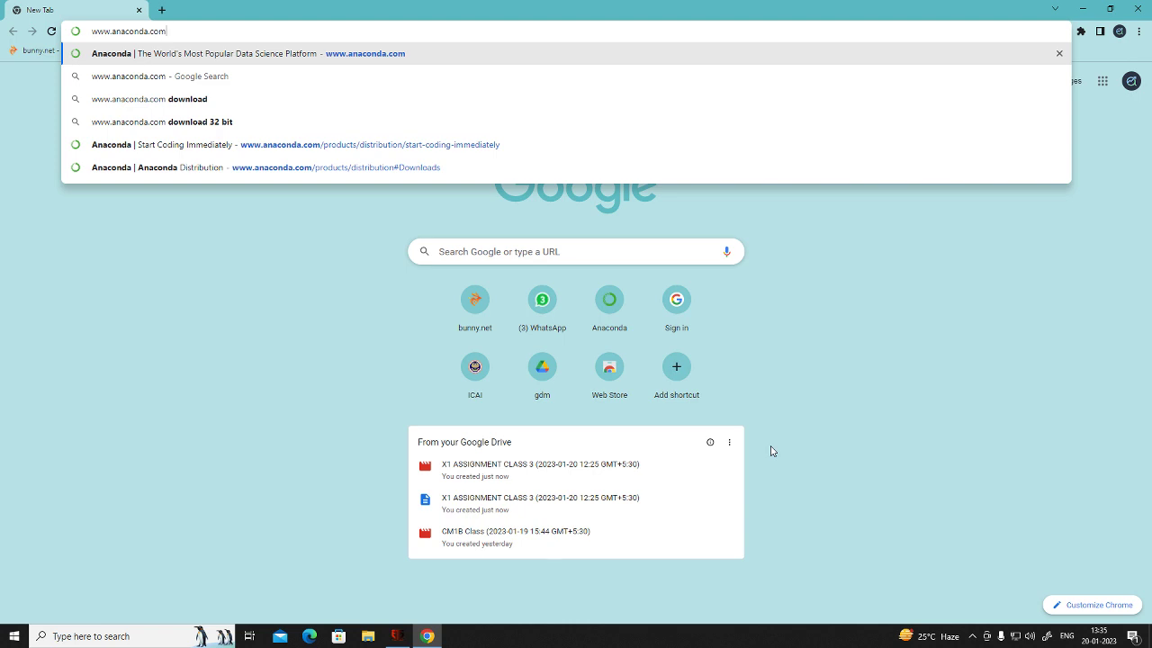
- Load anaconda.com and jump to the Windows, MacOS and Linux installers list
key(Return)
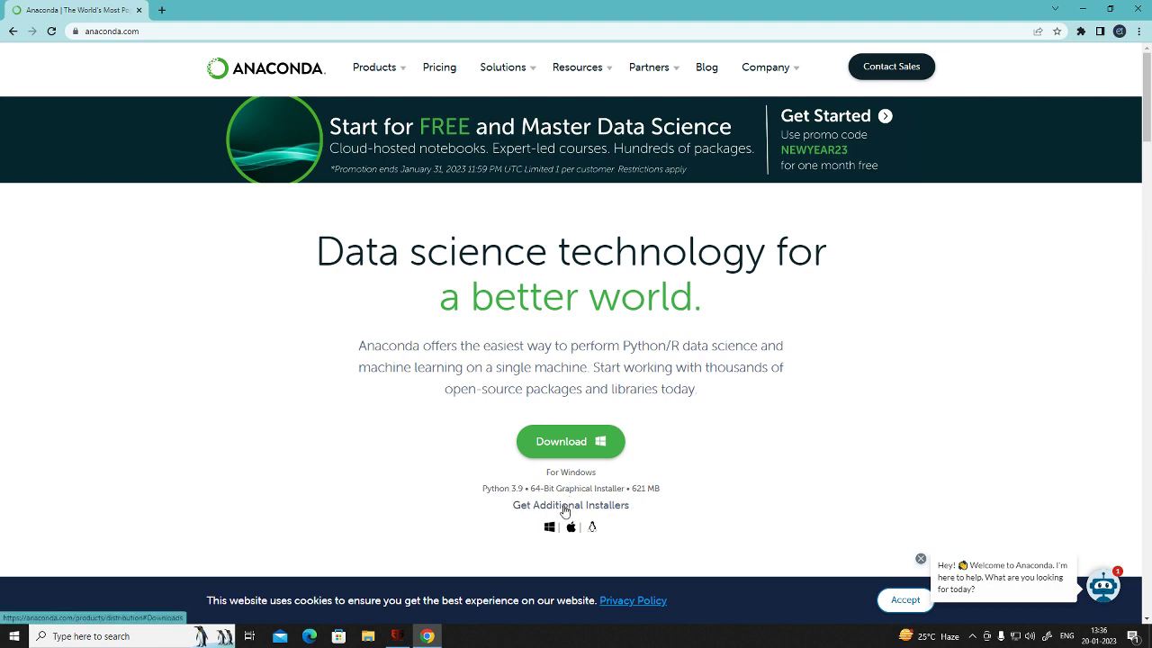
click(565, 506)
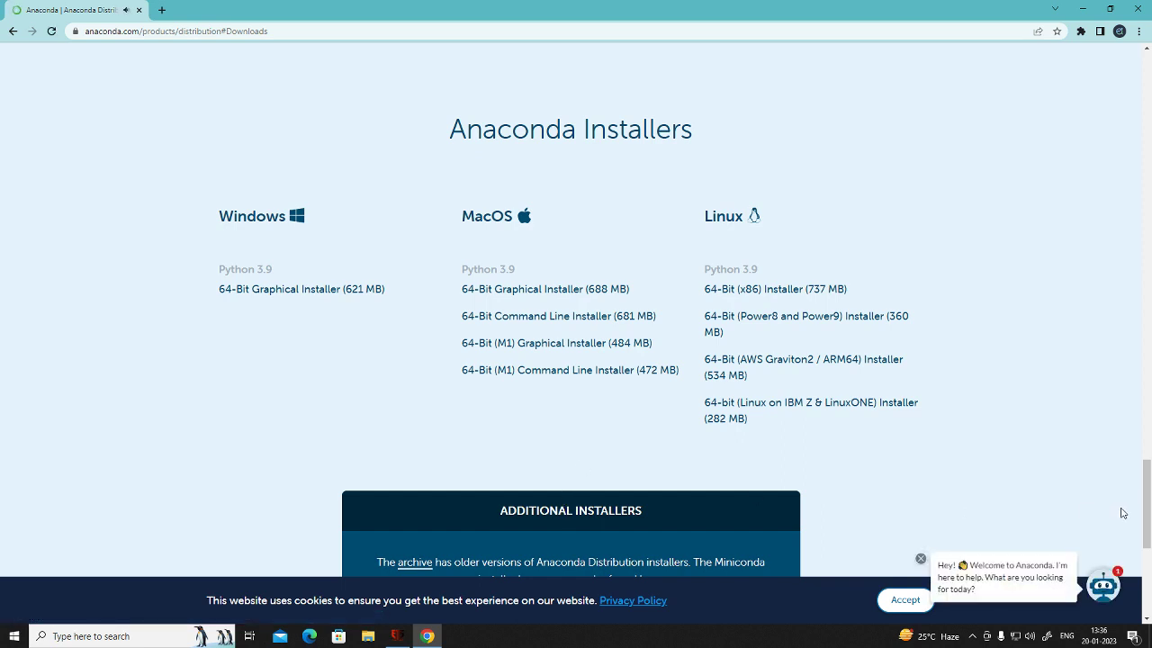
- Dismiss the chatbot welcome bubble, browse the installer list, then go back to the homepage
click(921, 558)
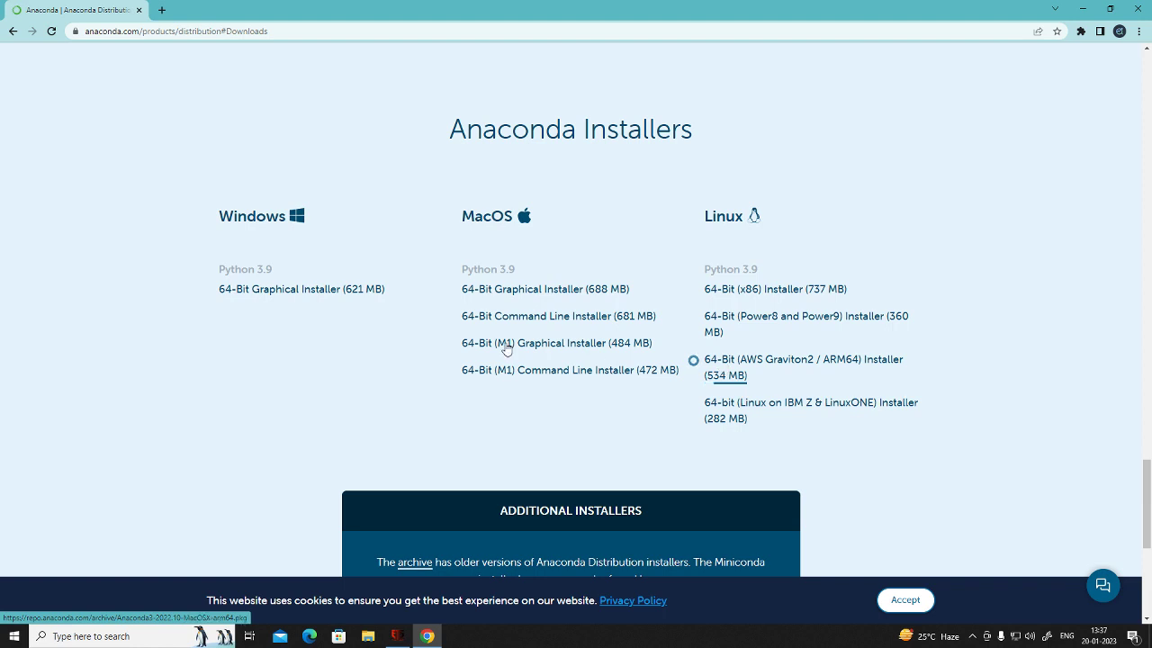
scroll(414, 360, down, 1)
scroll(414, 360, up, 3)
scroll(316, 340, down, 2)
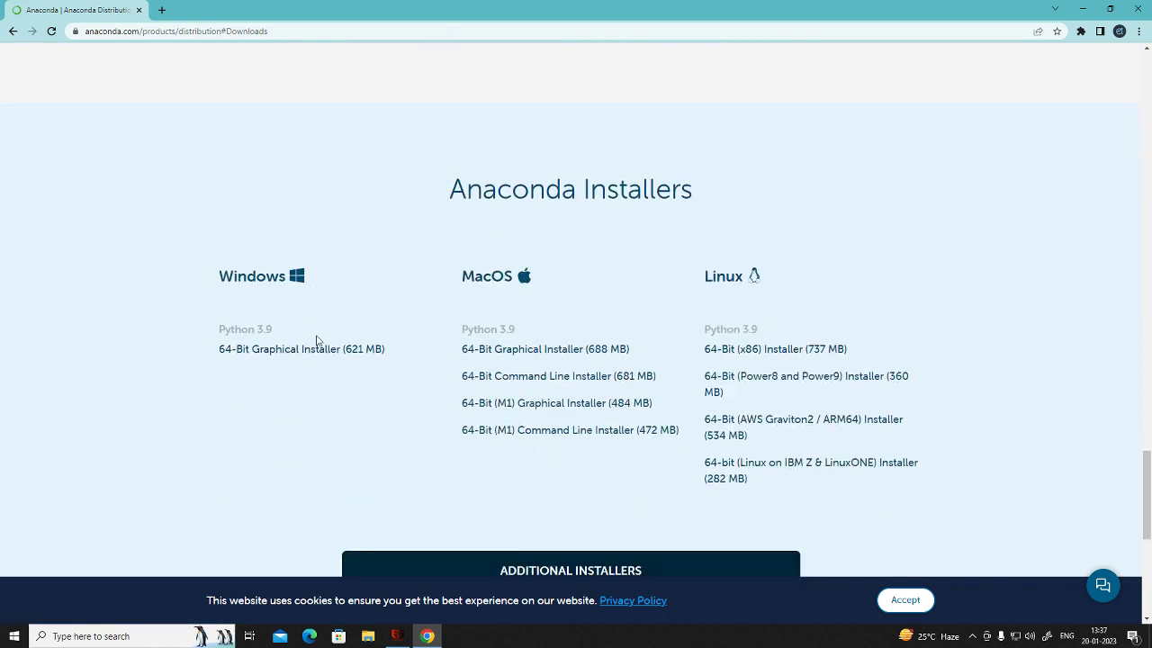
click(12, 32)
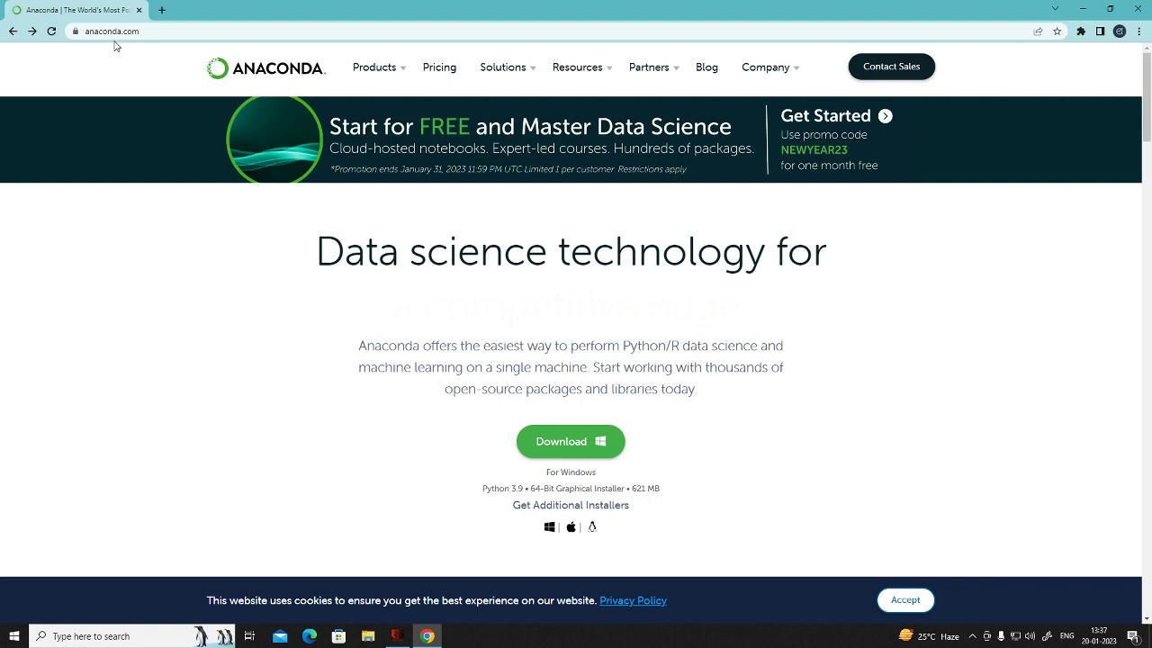
- Download the Anaconda3-2022.10-Windows-x86_64 installer and save it to New Volume (D:)
click(569, 441)
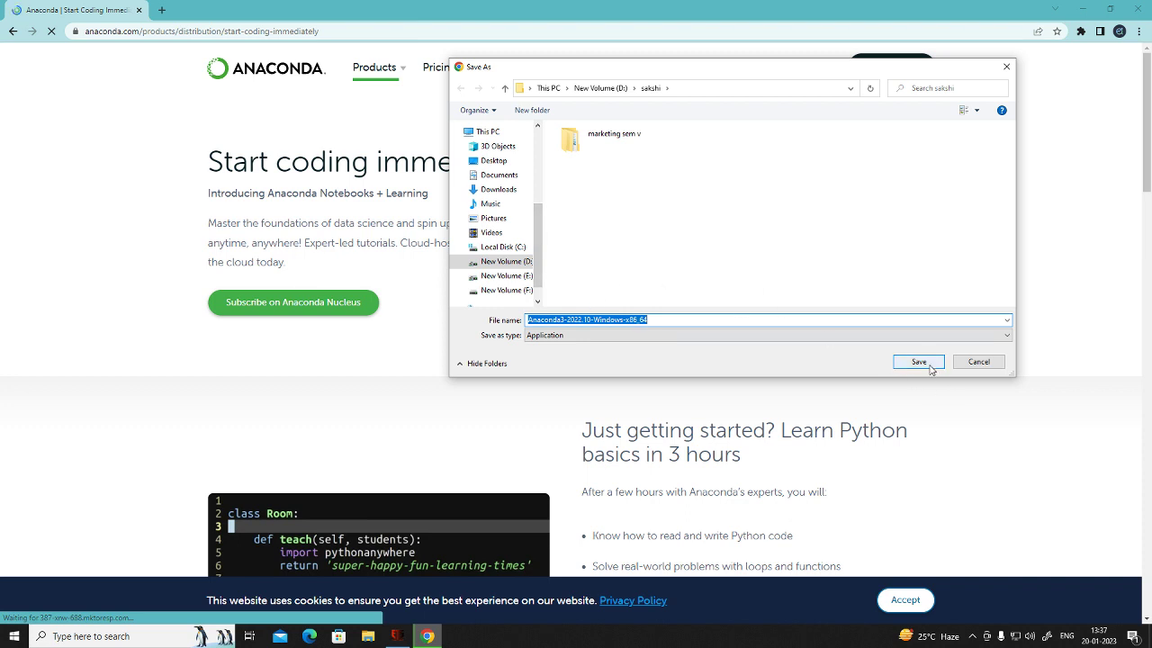
click(602, 88)
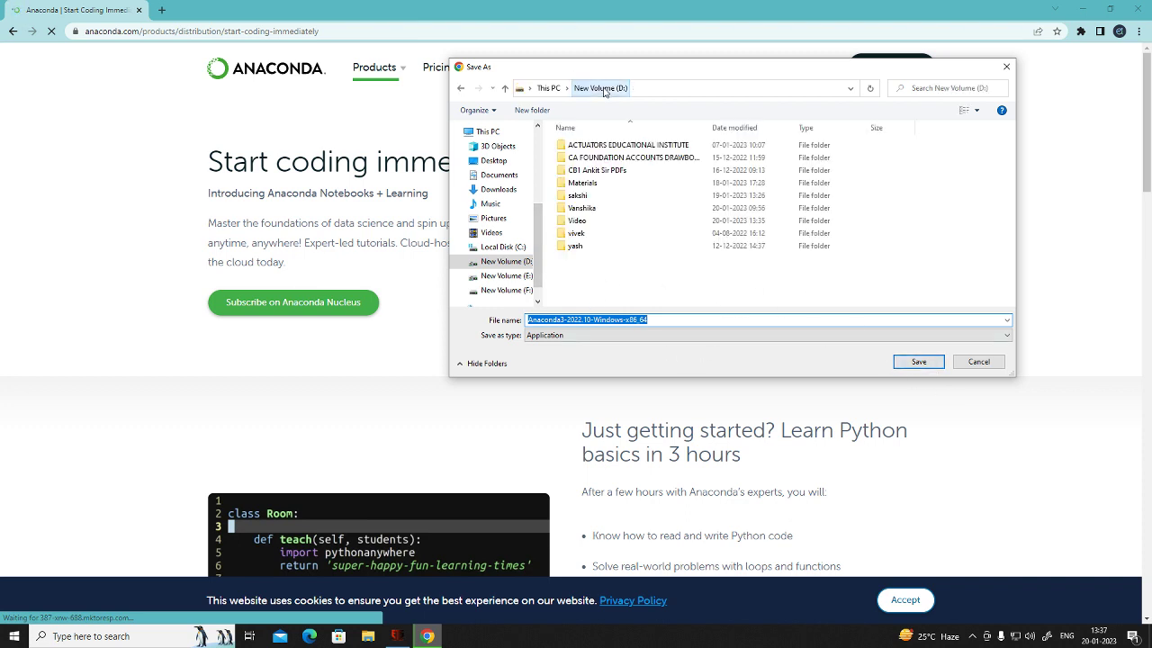
click(915, 363)
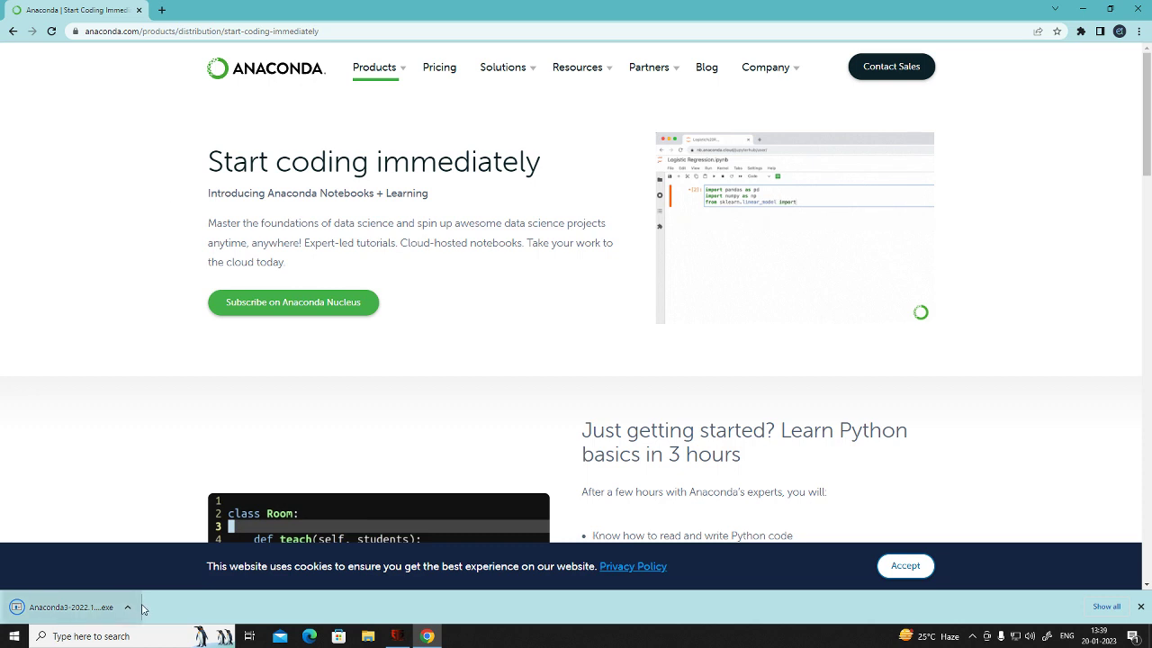
- Open New Volume (D:) in File Explorer and launch the Anaconda3-2022.10 installer
click(73, 606)
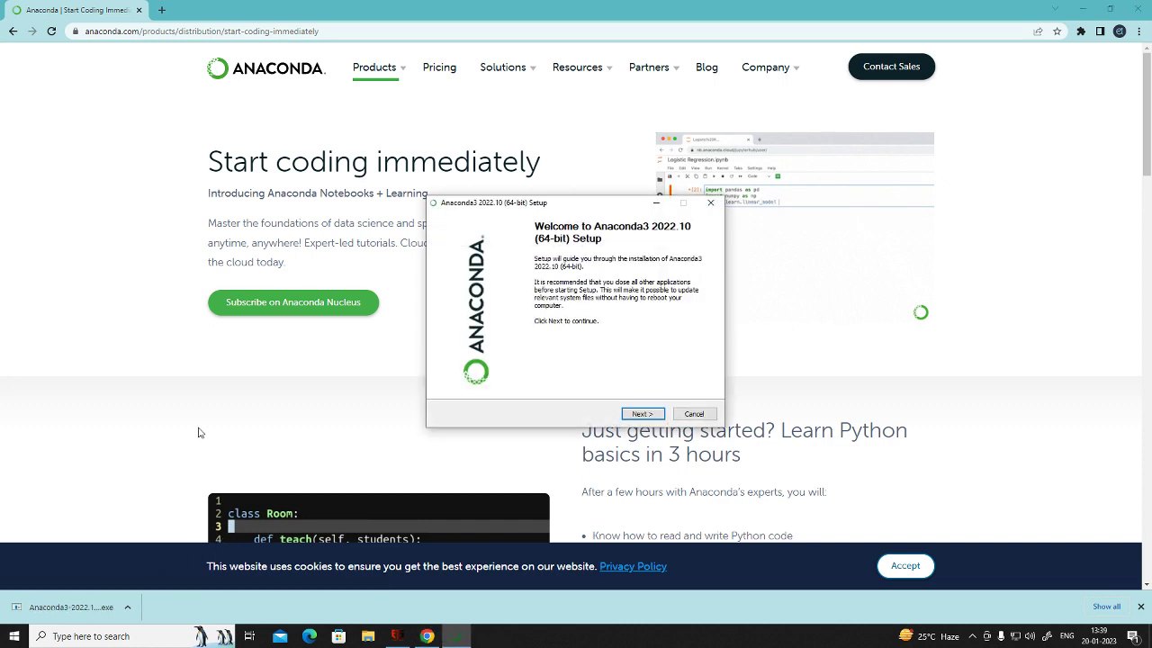
click(367, 636)
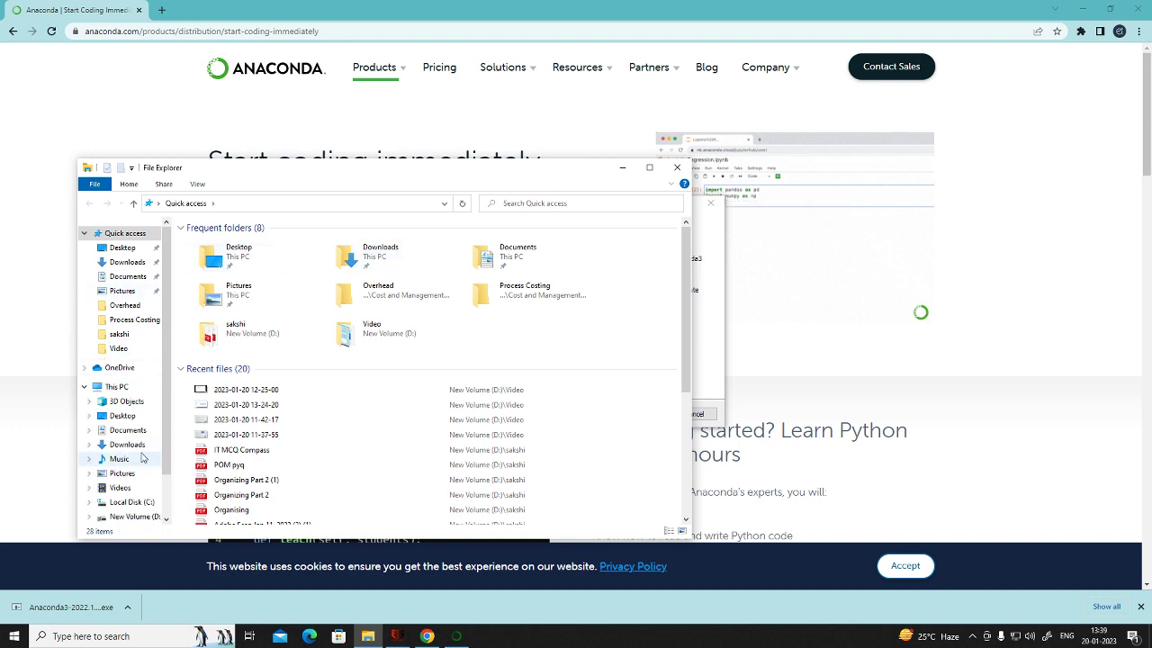
scroll(126, 450, down, 1)
click(137, 480)
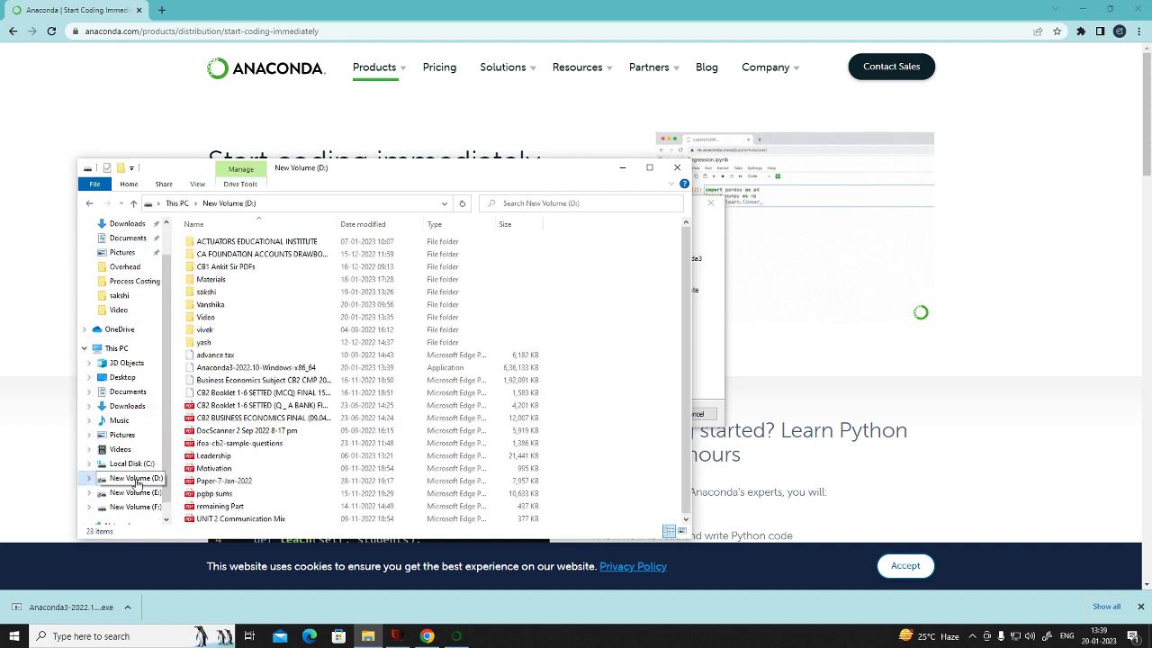
double_click(256, 371)
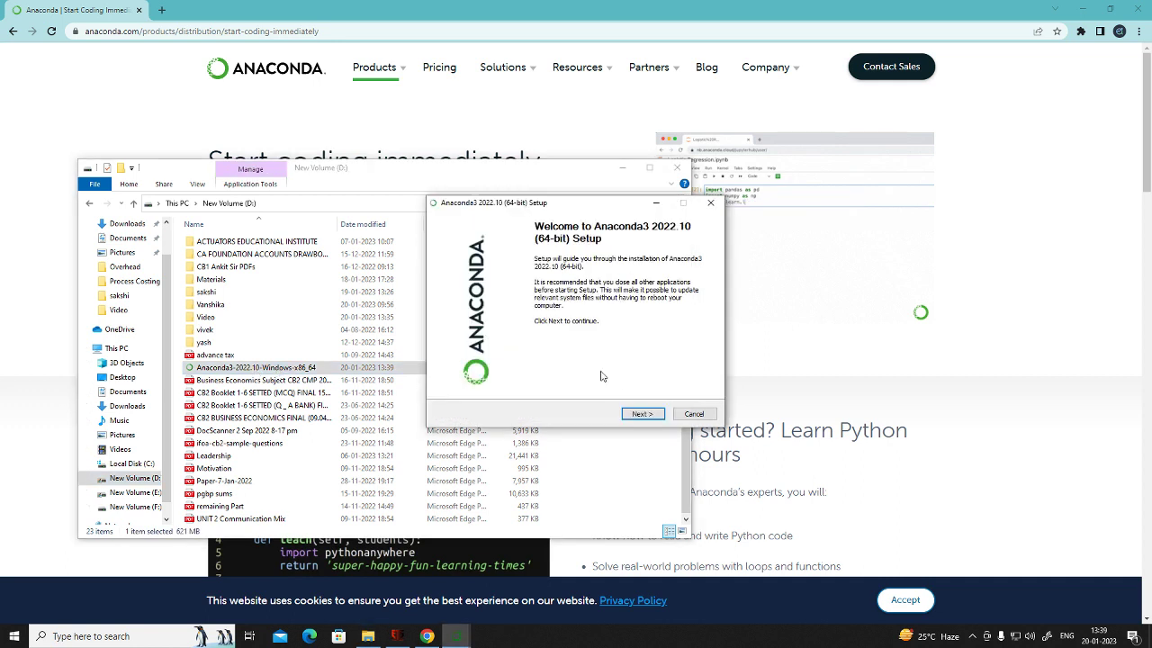
- Accept the licence, keeping the Just Me install type and the default install folder
click(625, 414)
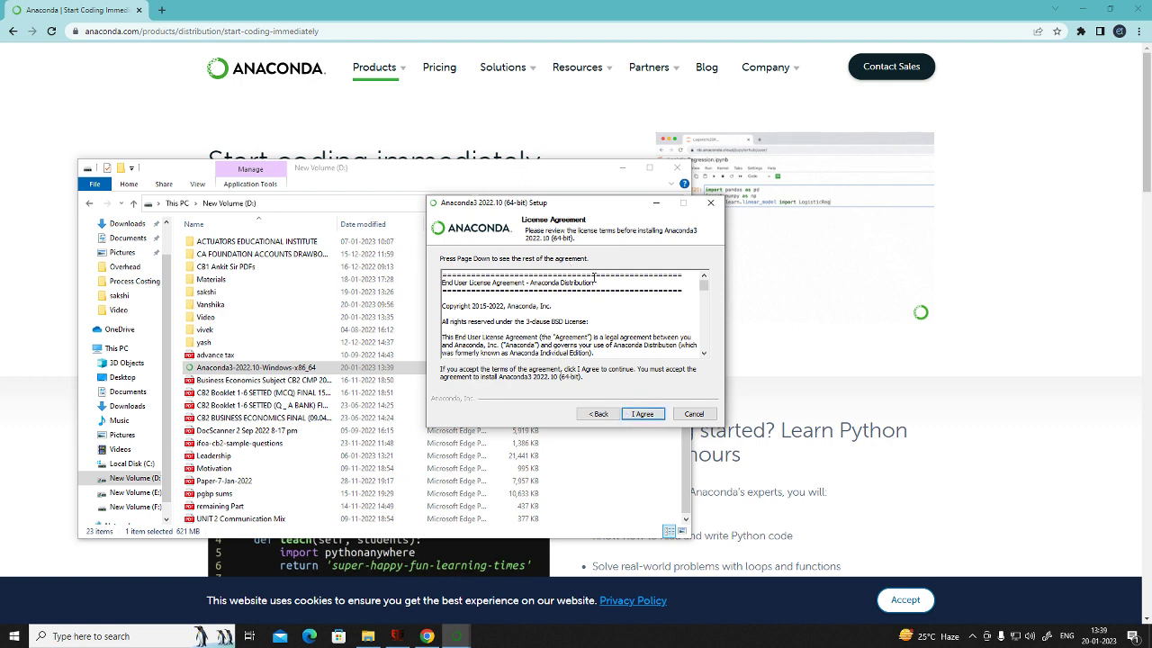
click(635, 414)
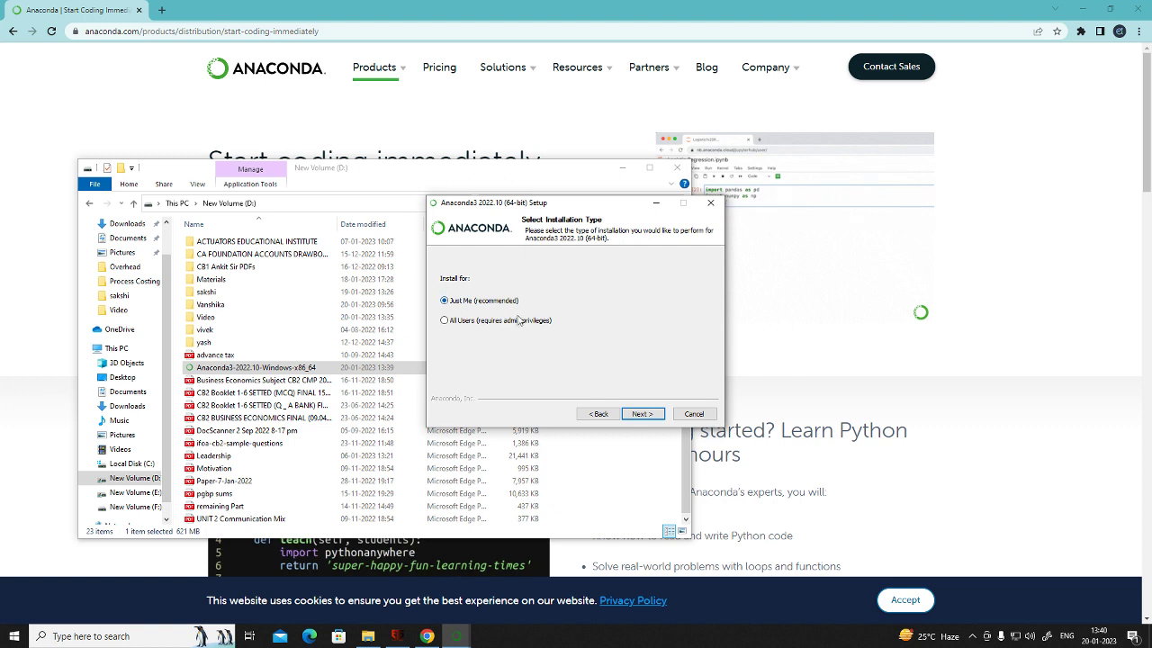
click(654, 415)
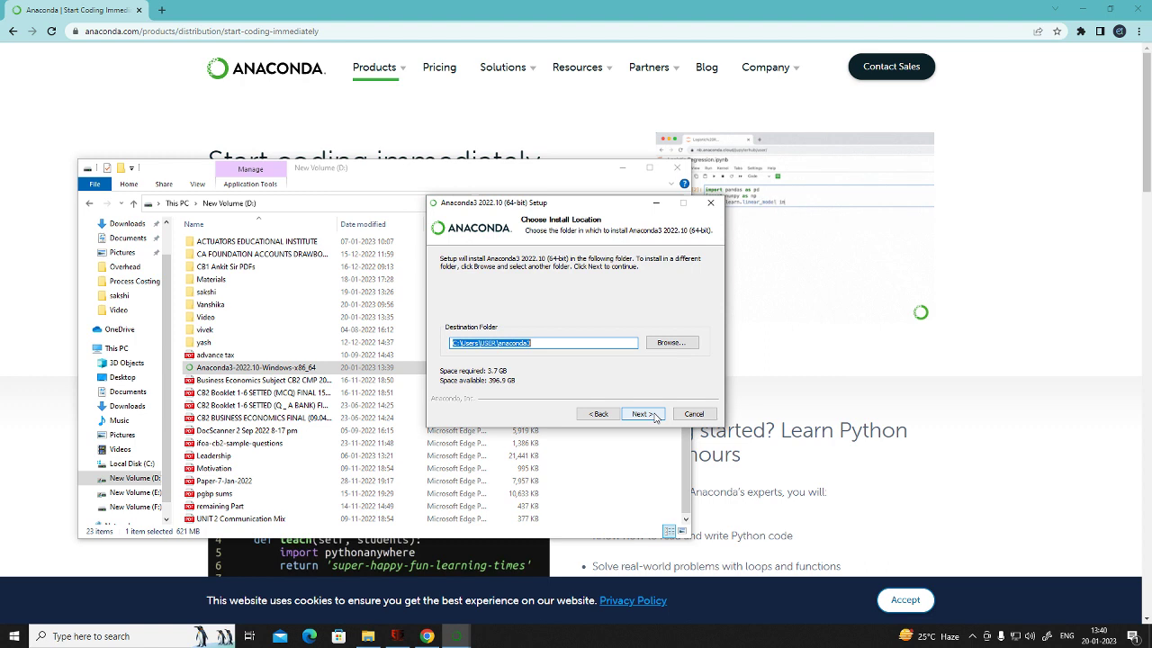
click(655, 417)
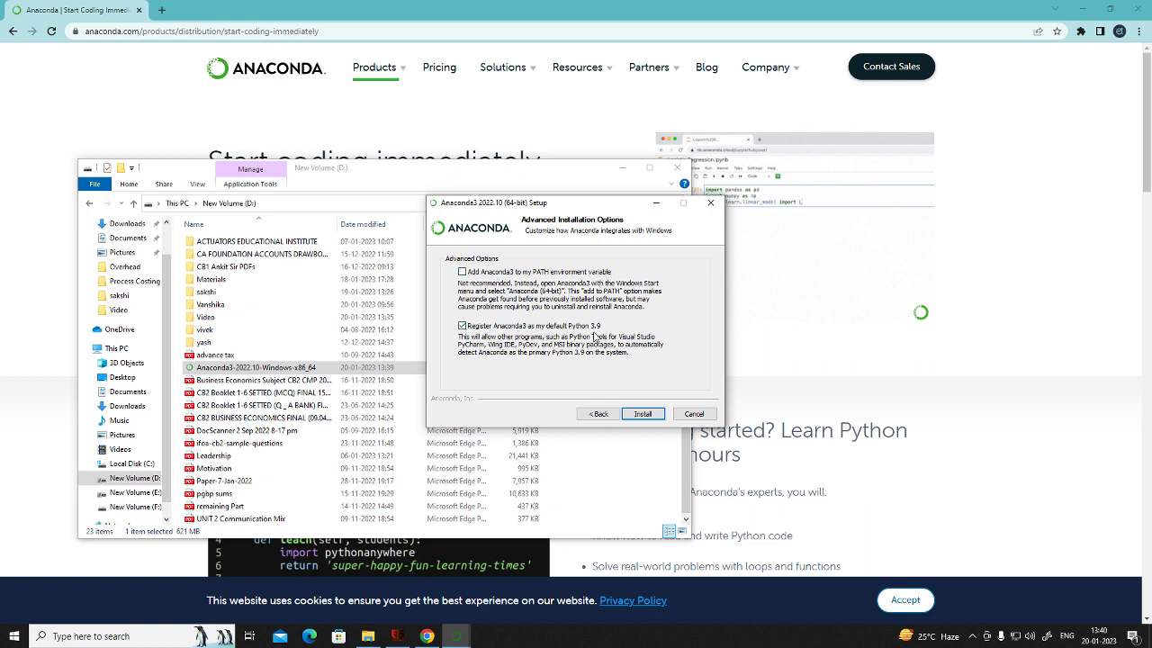
- Add Anaconda3 to PATH without registering it as default Python 3.9, and install
click(463, 326)
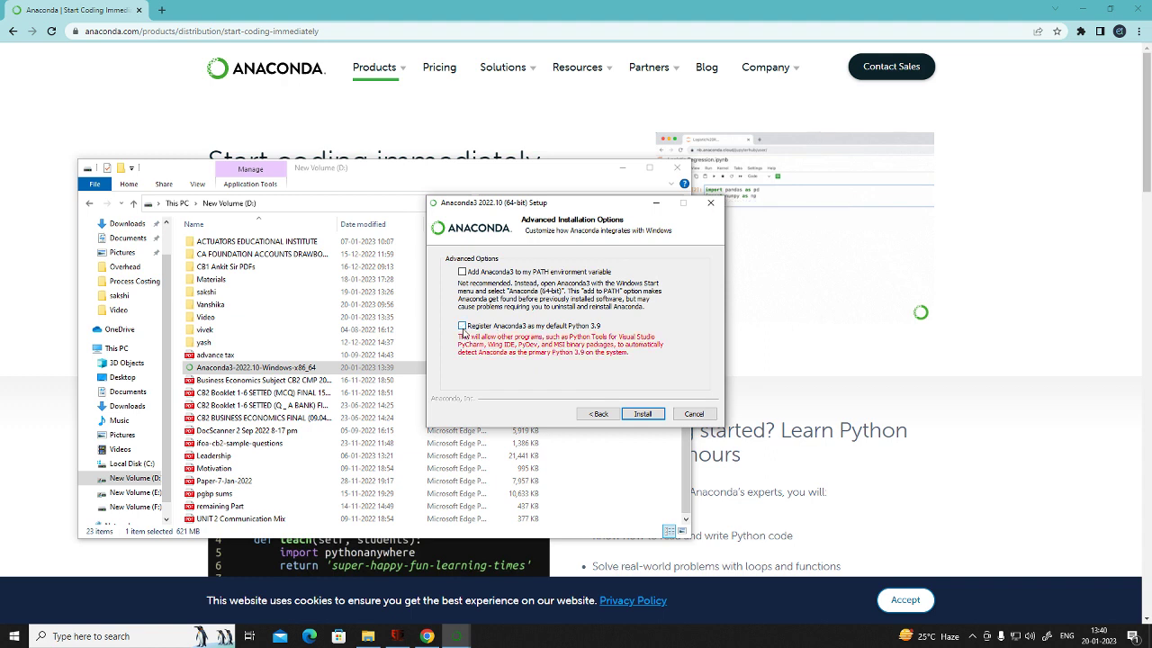
click(462, 272)
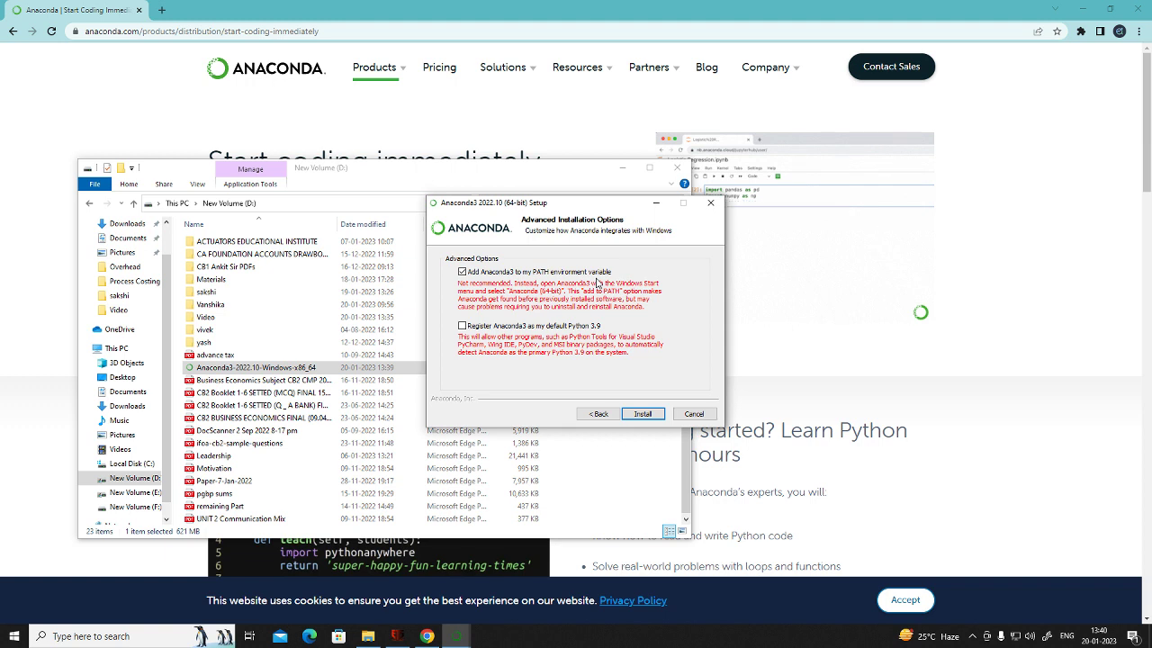
click(650, 415)
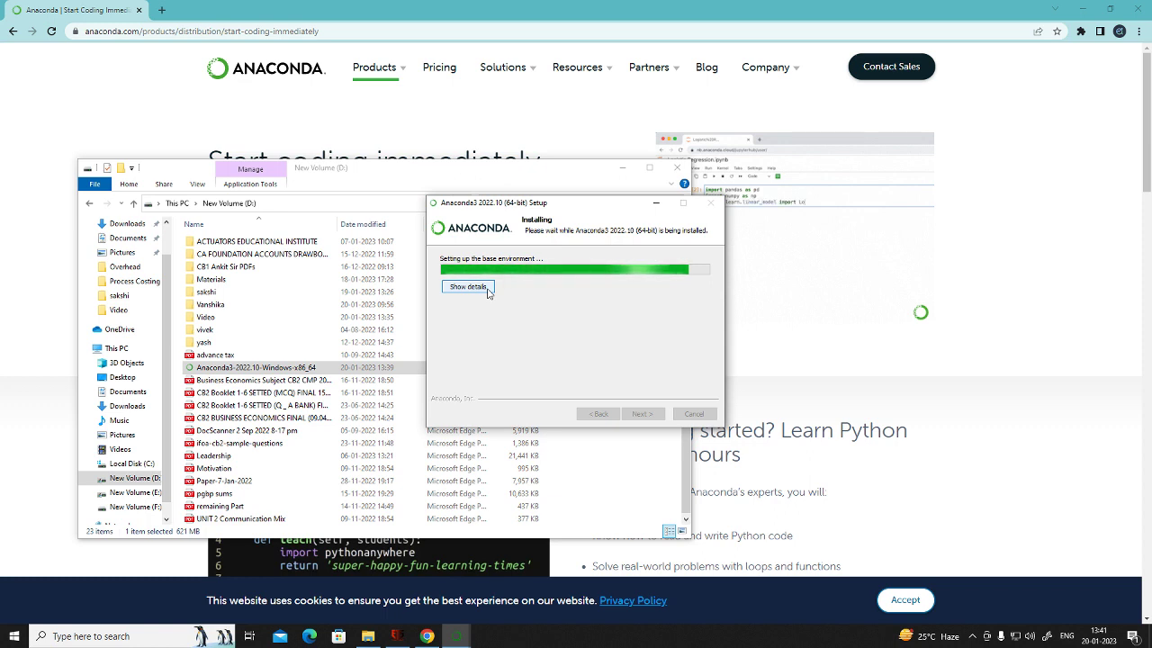
- Show the detailed installation log and wait for Installation Complete
click(489, 290)
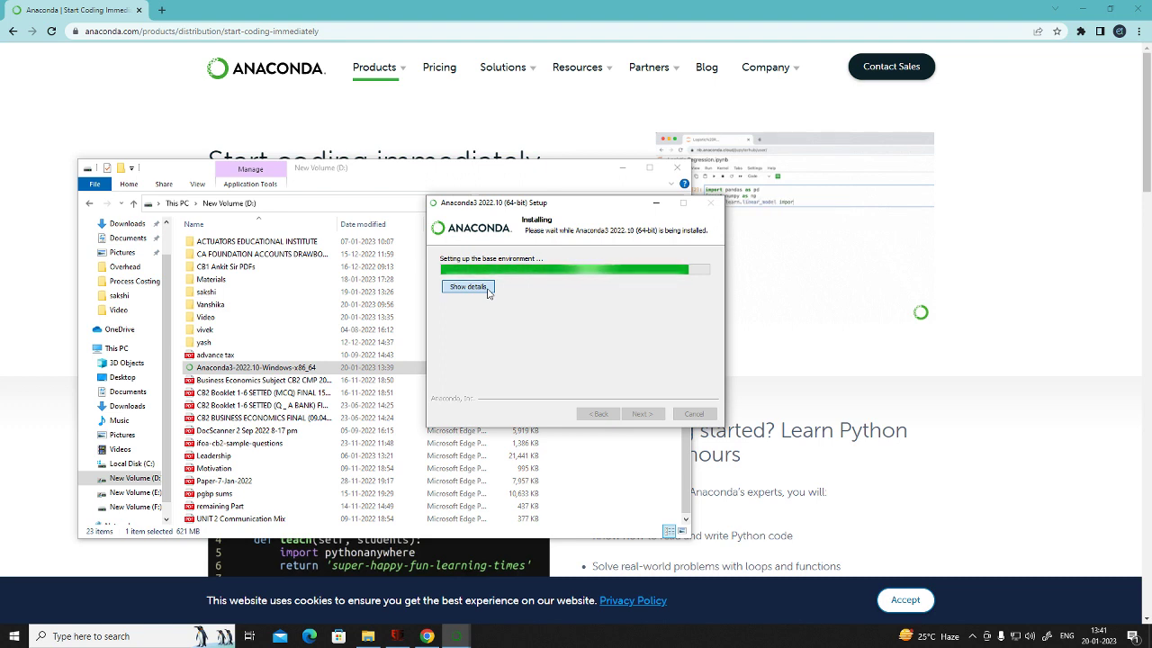
click(467, 286)
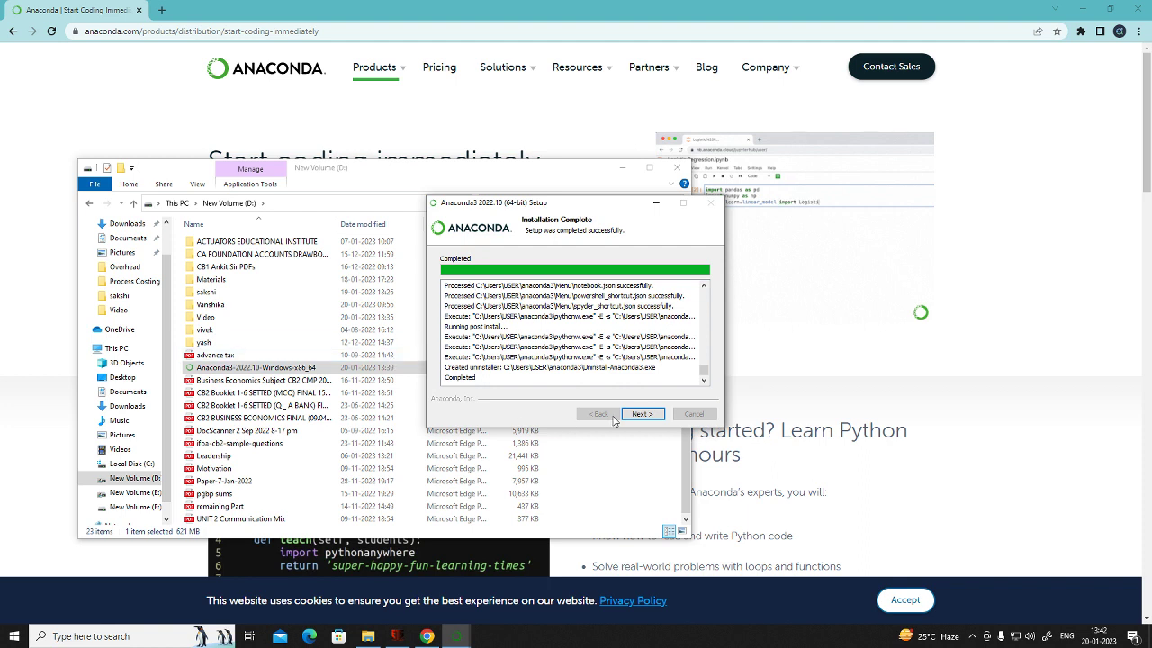
- Finish the setup wizard past the DataSpell page and close the installation-success browser window
click(640, 414)
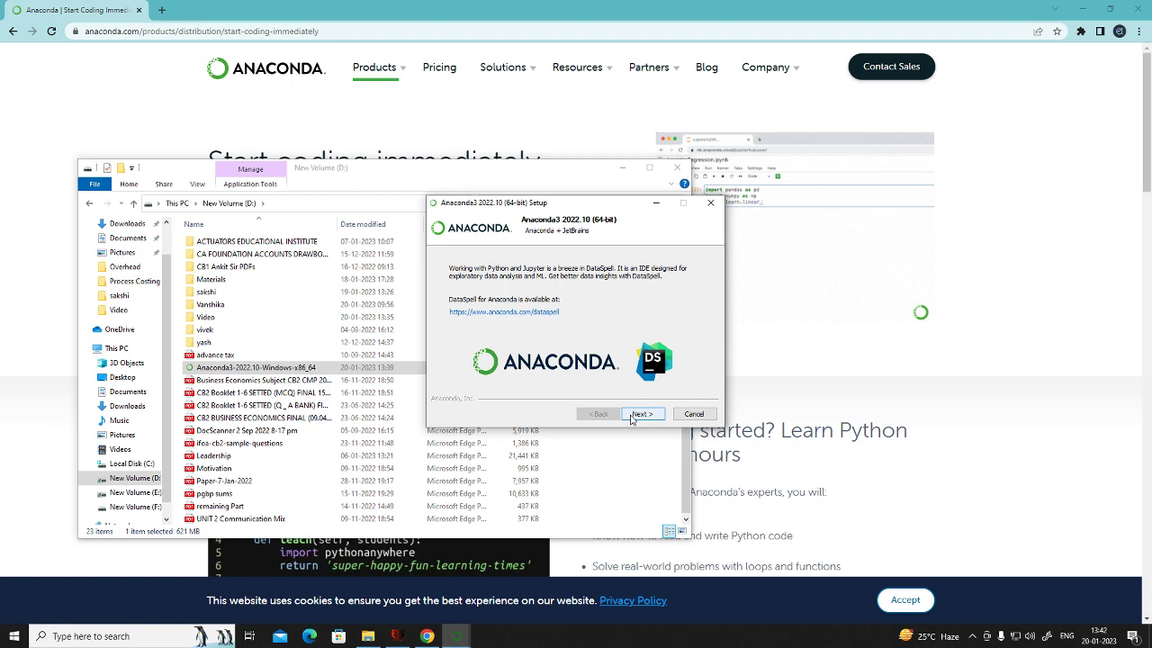
click(633, 418)
click(641, 413)
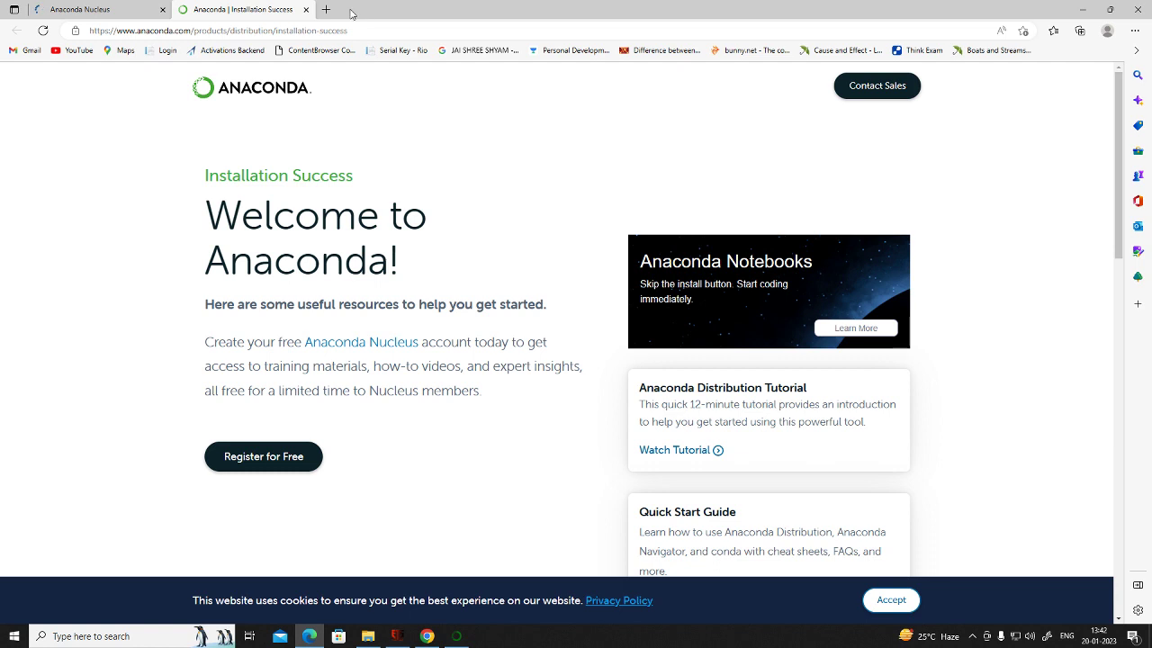
click(1144, 9)
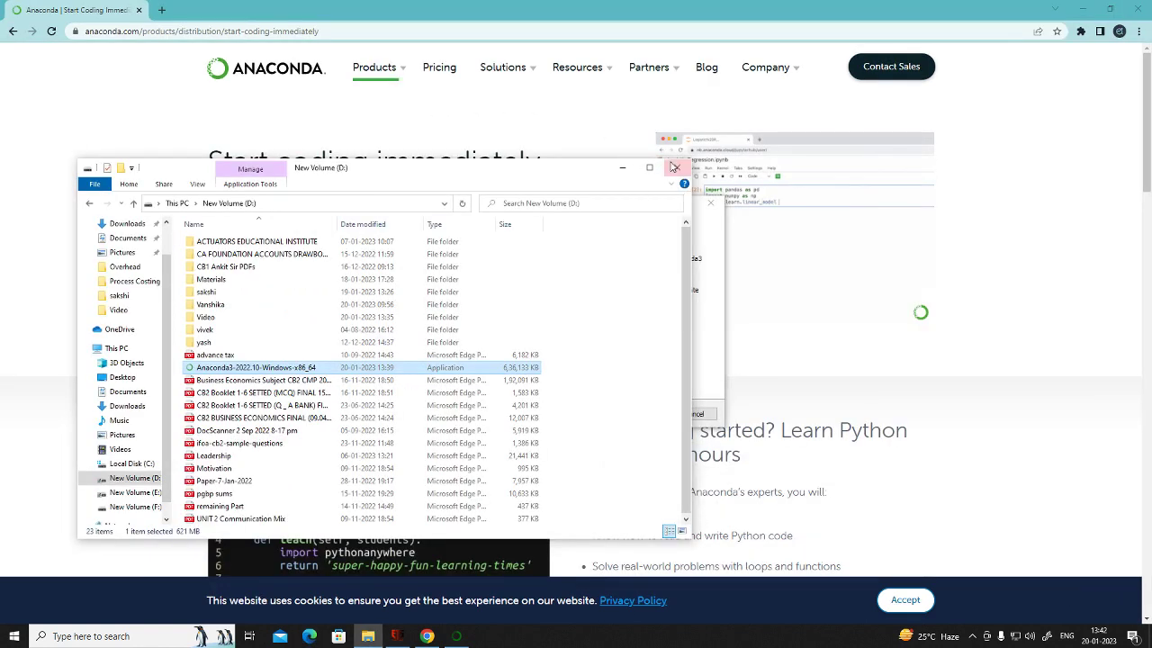
- Close File Explorer, quit the duplicate Anaconda setup, close Chrome and minimize the recorder
click(674, 167)
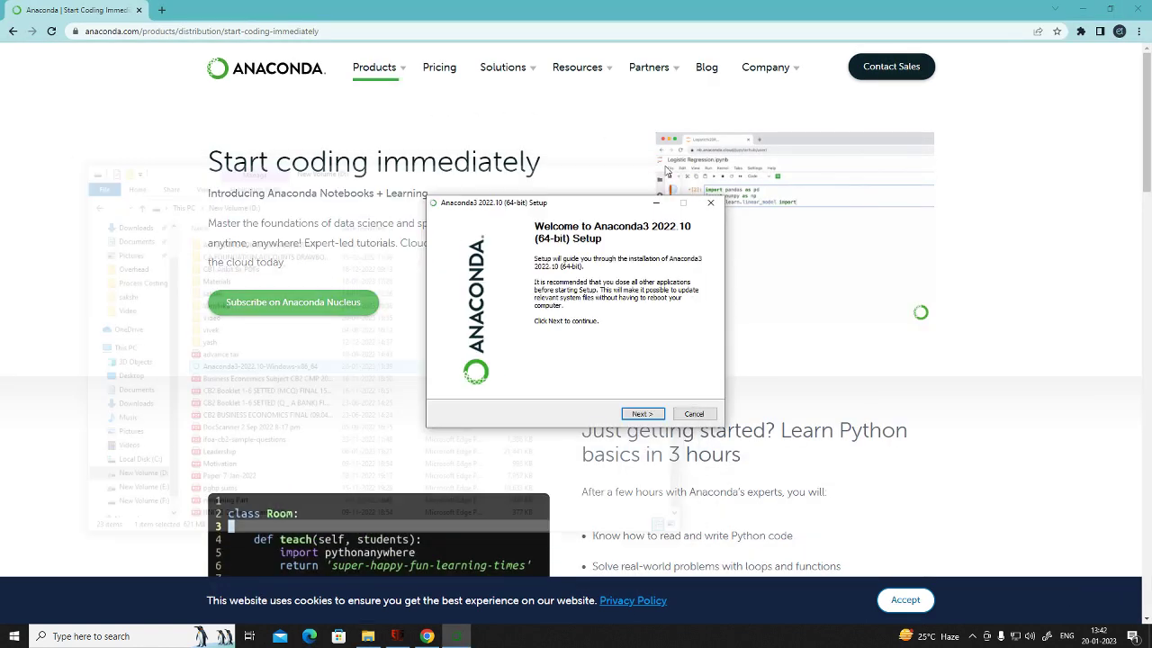
click(658, 415)
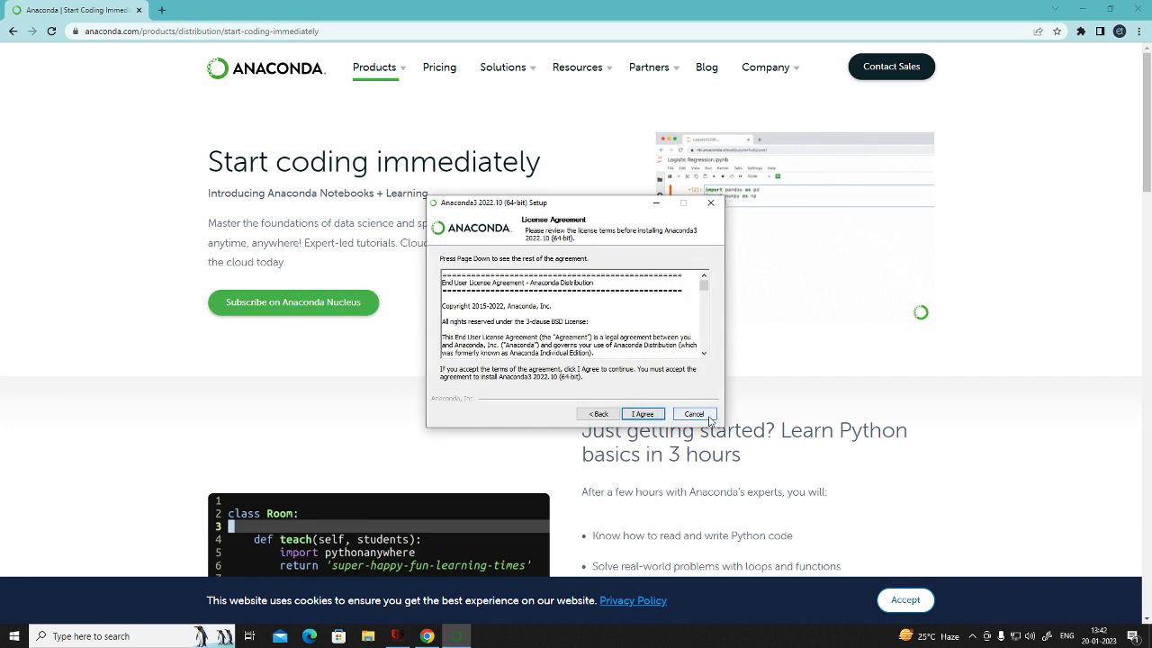
click(693, 414)
click(628, 359)
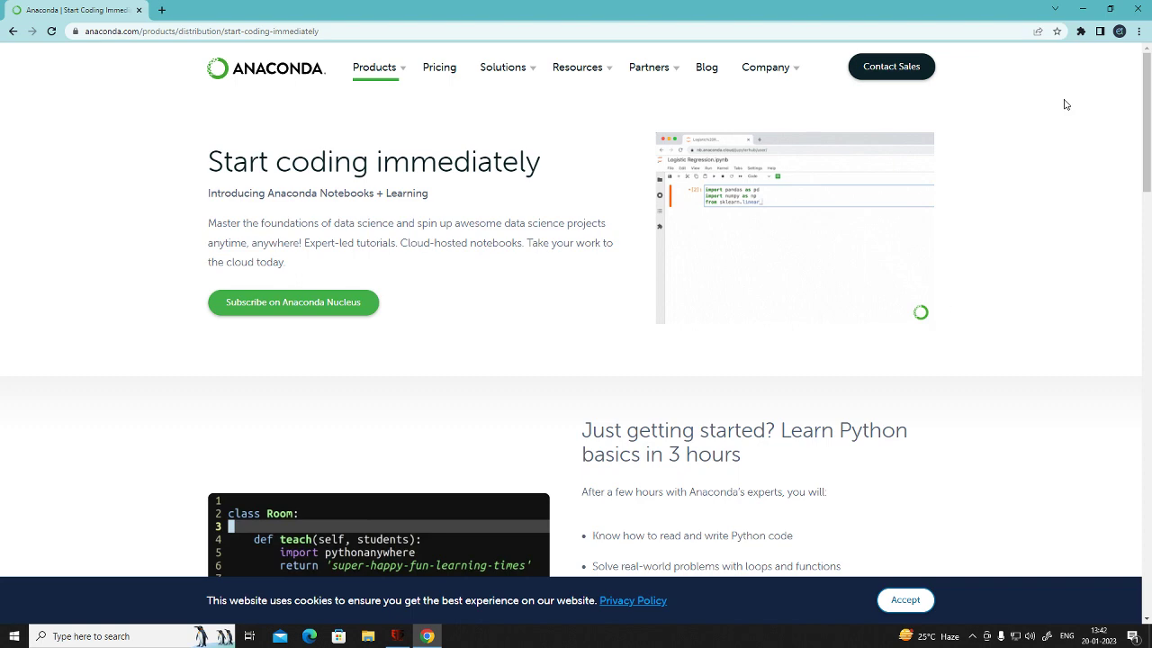
click(1131, 11)
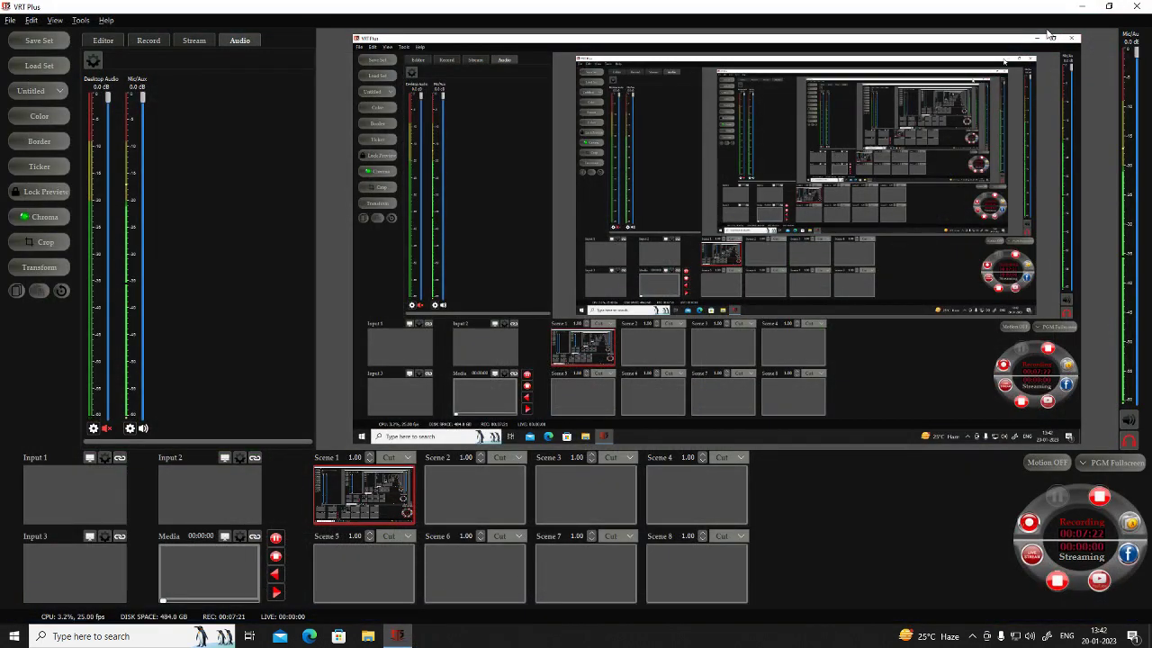
click(1081, 8)
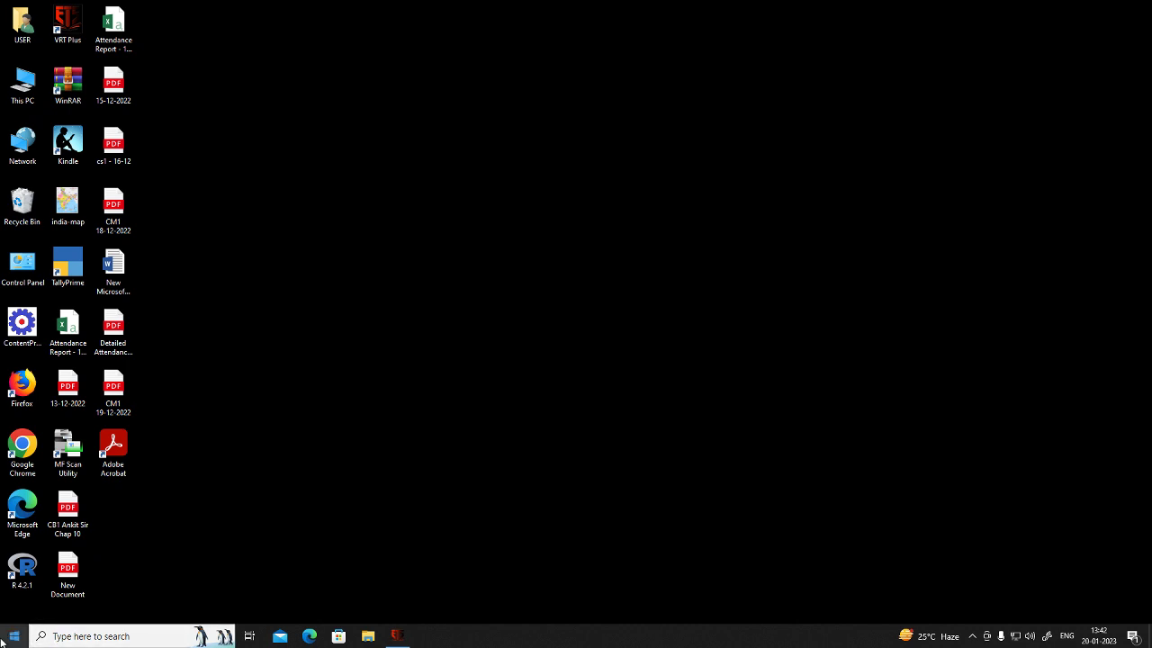
- Launch Jupyter Notebook (anaconda3) via Windows Search 'ju' and bring its server console forward
click(74, 635)
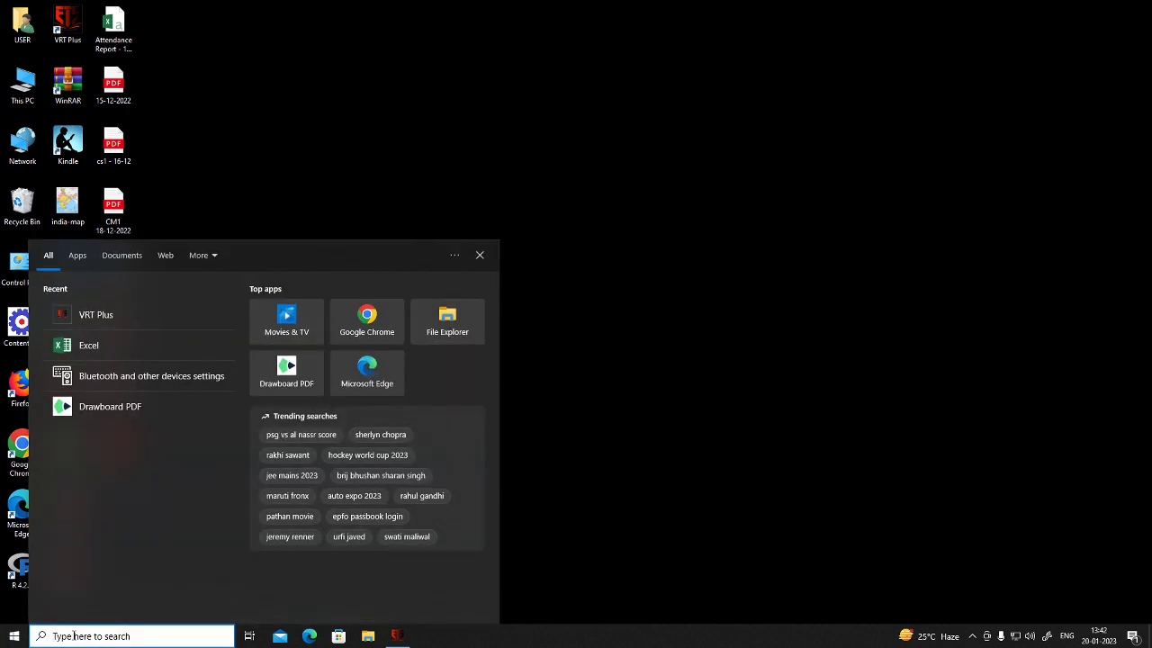
text(ju)
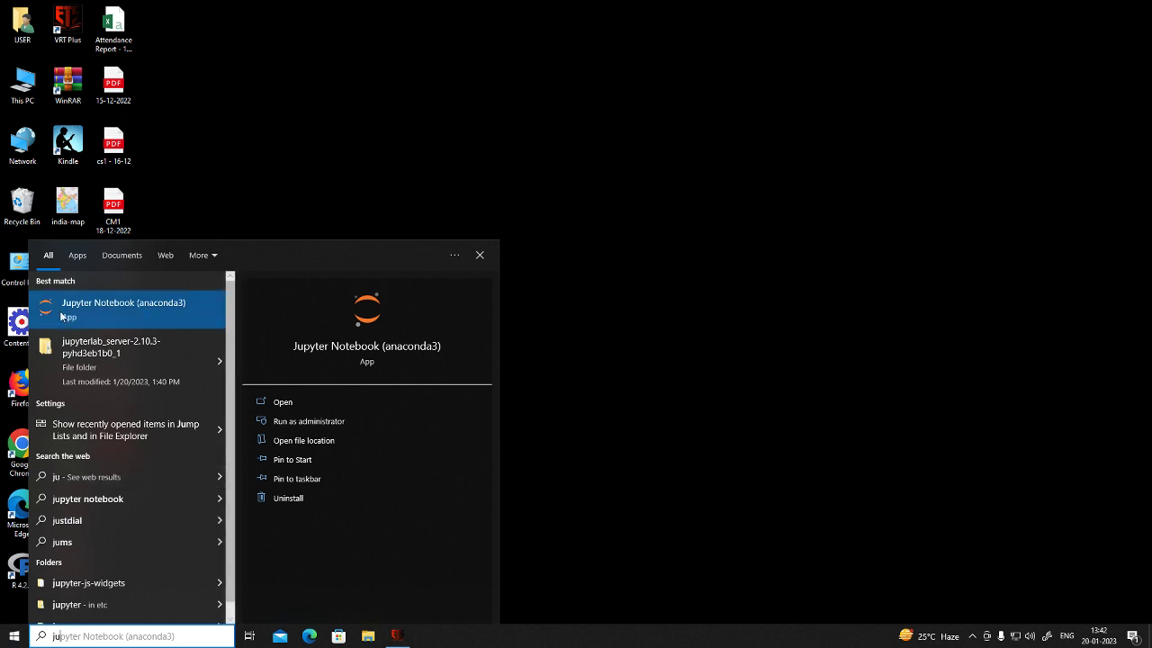
click(136, 318)
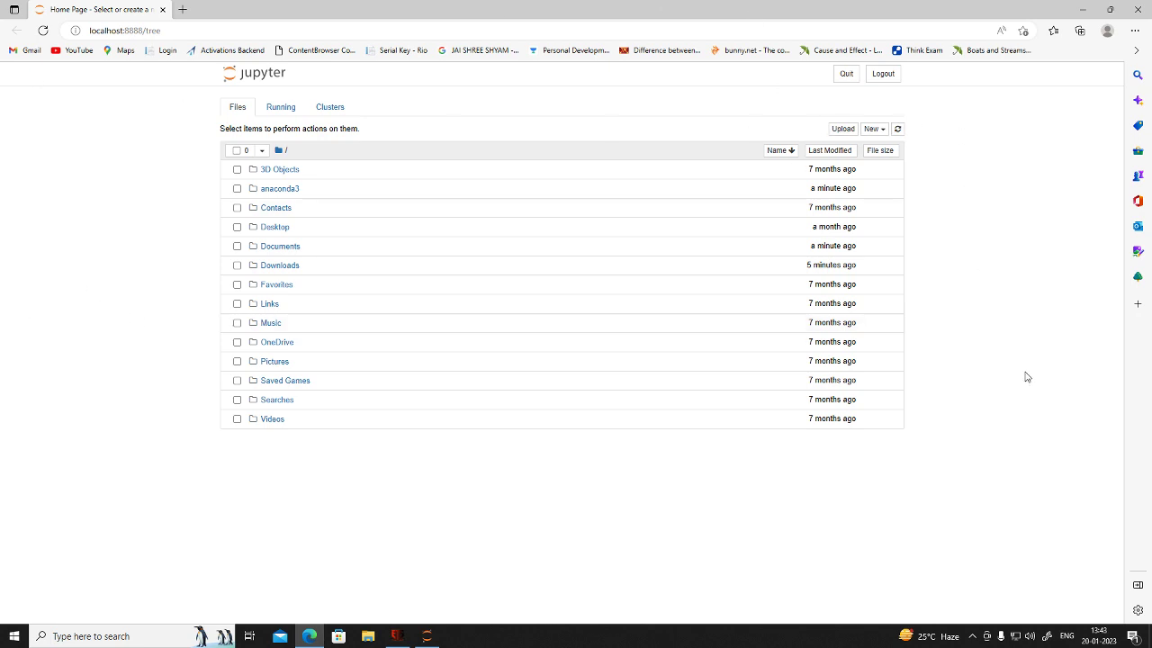
click(1086, 8)
click(201, 263)
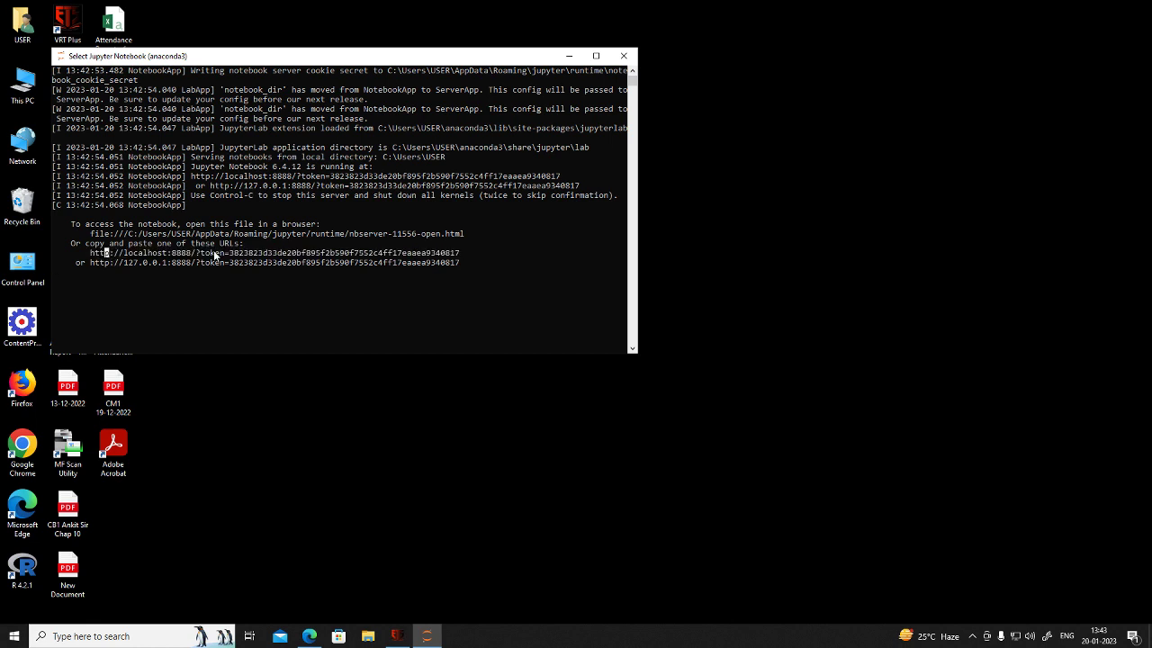
- Copy the localhost:8888 access URL from the Jupyter console, minimize the console, and start Chrome
double_click(214, 256)
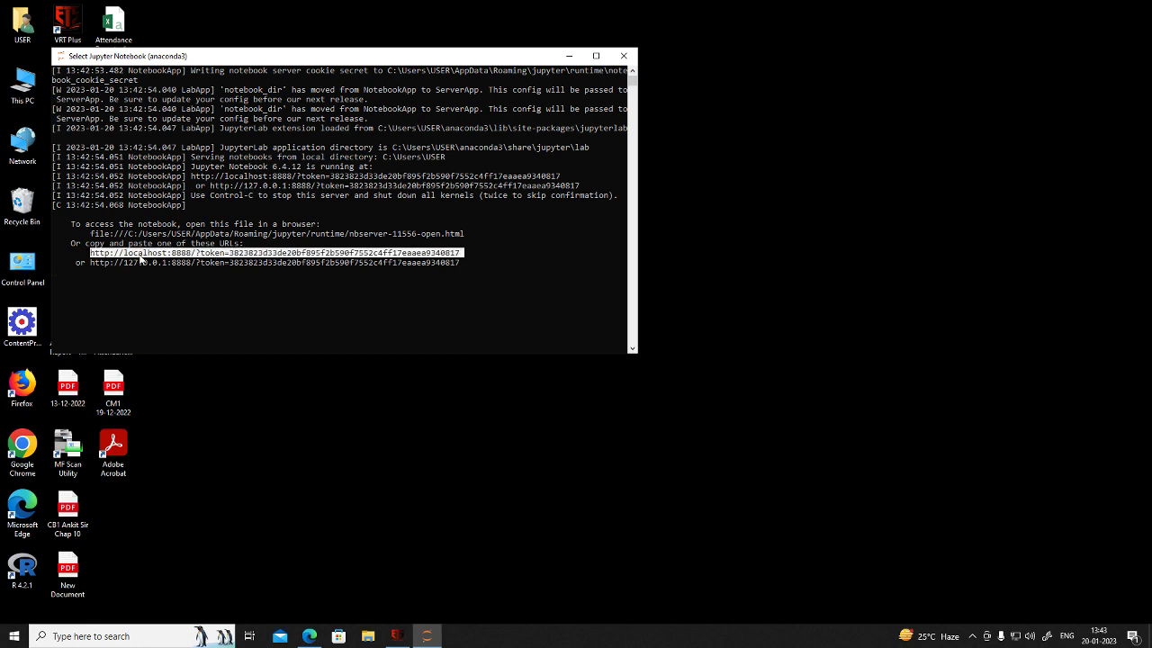
right_click(267, 254)
double_click(266, 254)
right_click(266, 253)
double_click(265, 256)
key(ctrl+c)
right_click(264, 257)
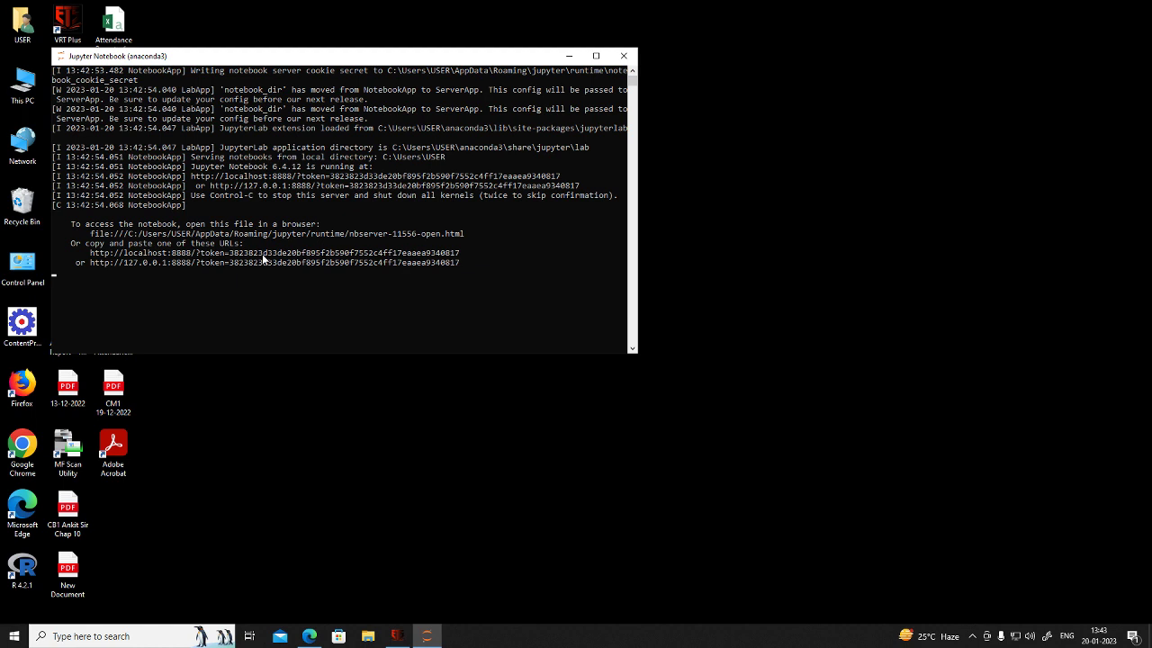
click(427, 636)
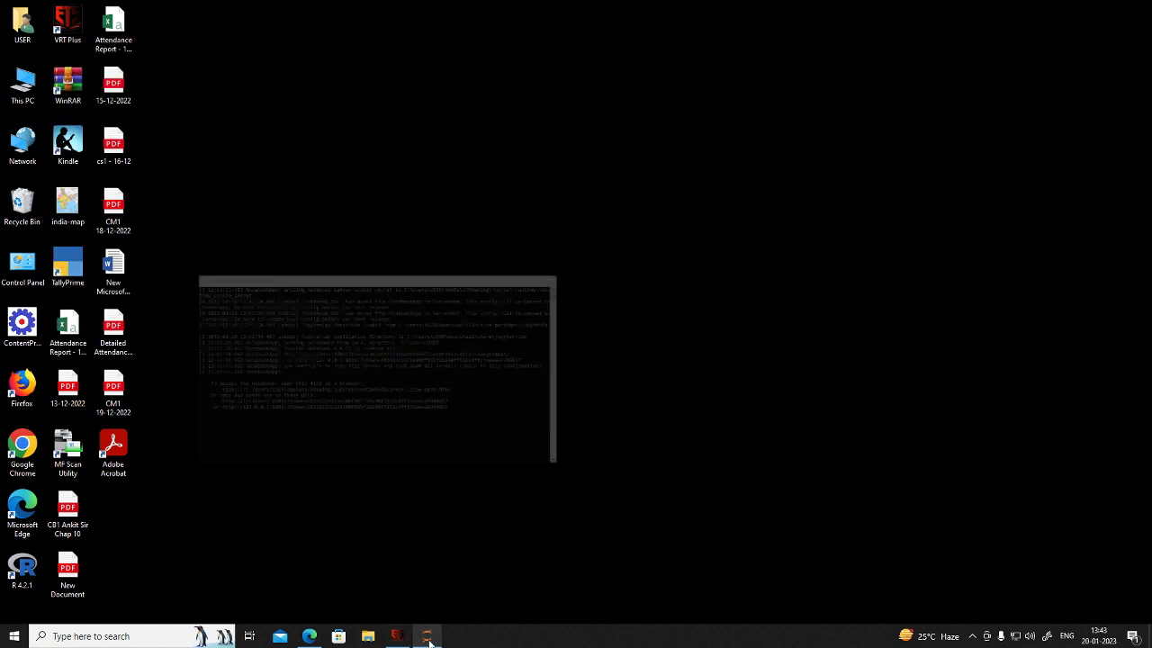
double_click(23, 443)
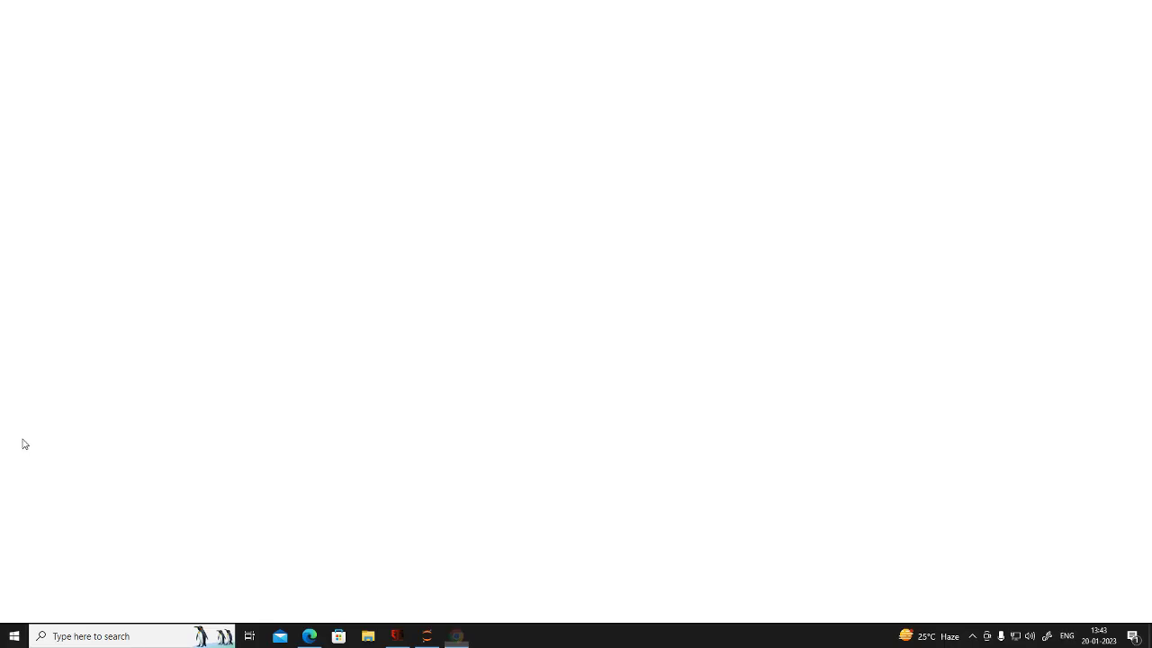
- Paste the access URL into Chrome to load the Jupyter file tree at localhost:8888/tree, then minimize Chrome
key(ctrl+v)
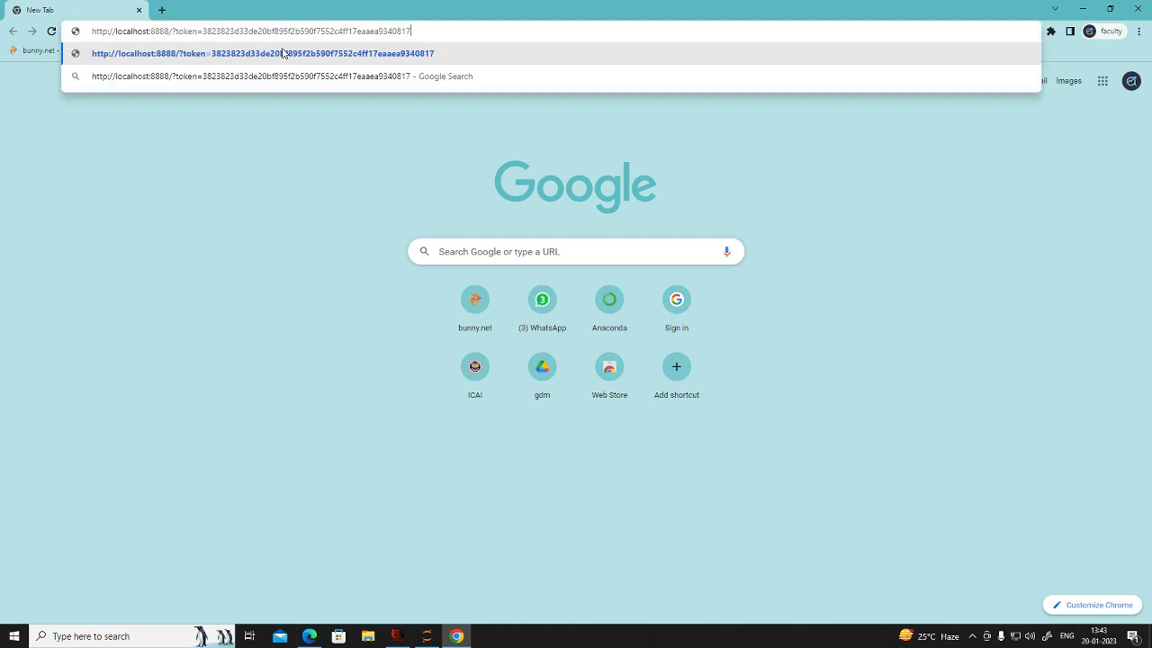
click(335, 54)
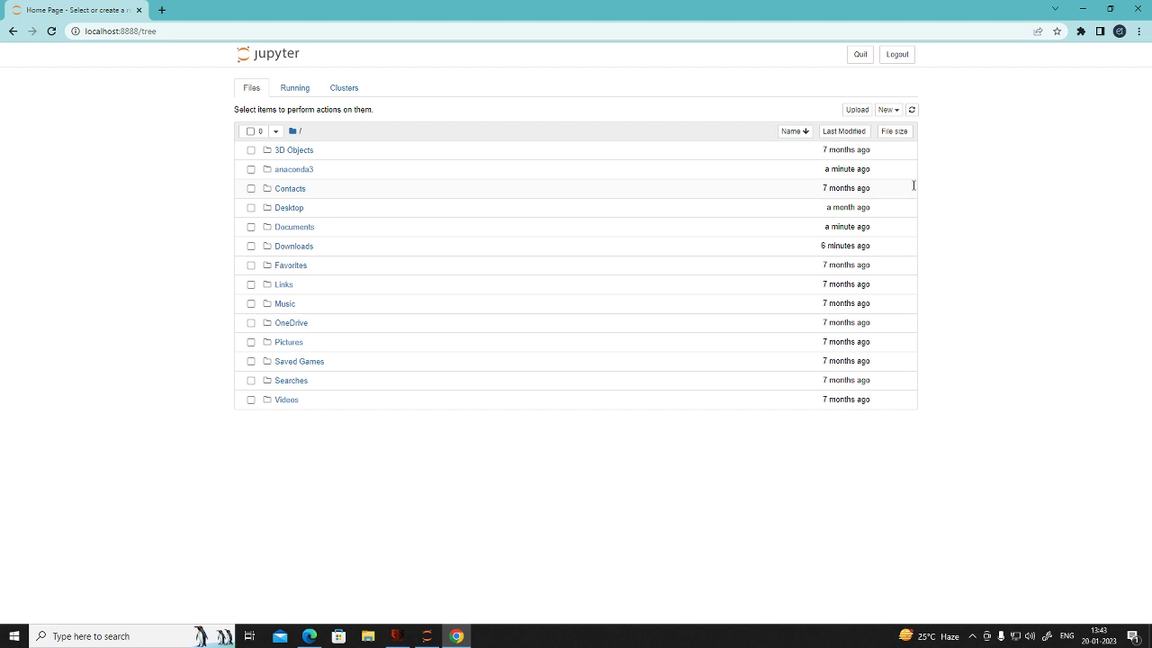
click(1087, 10)
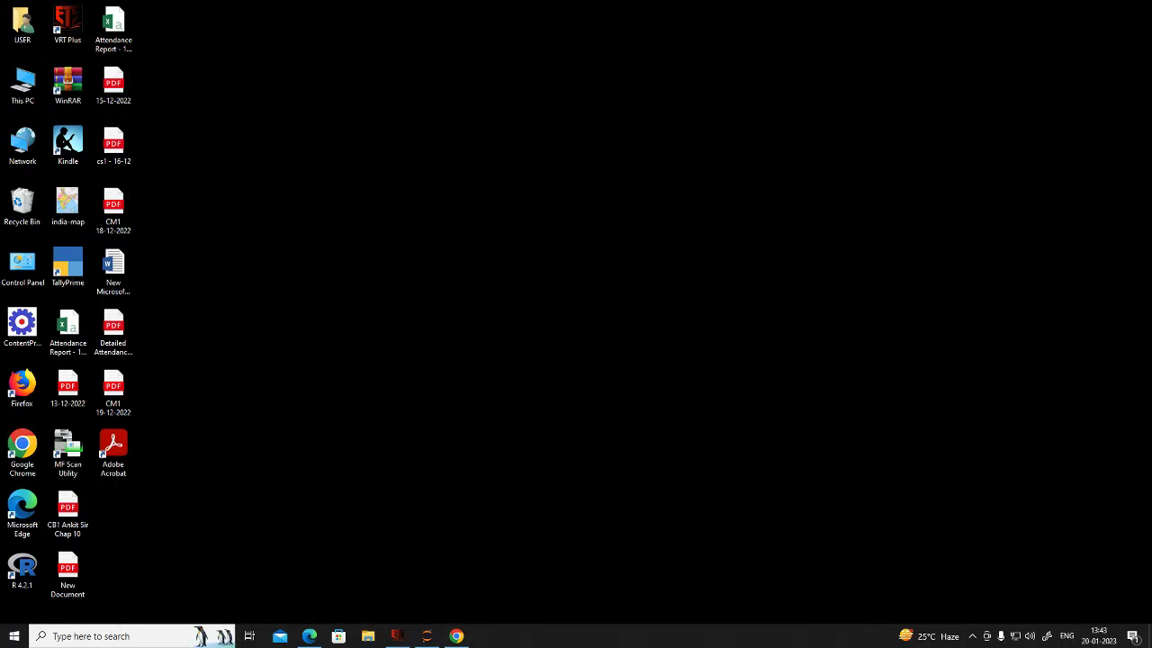
click(396, 636)
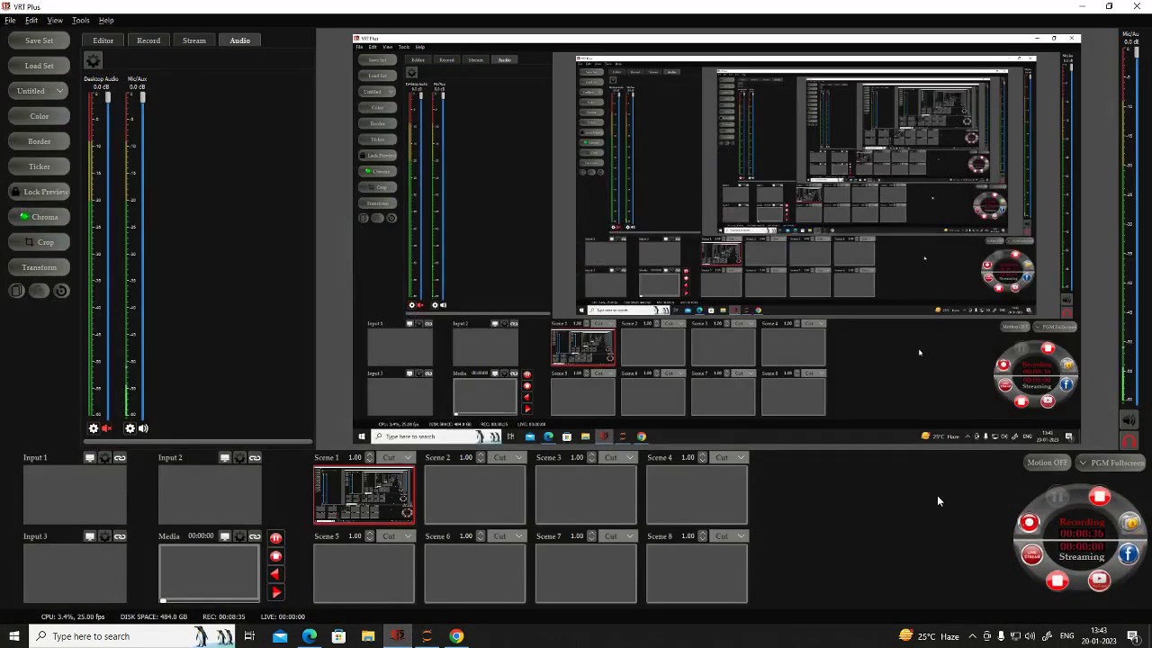